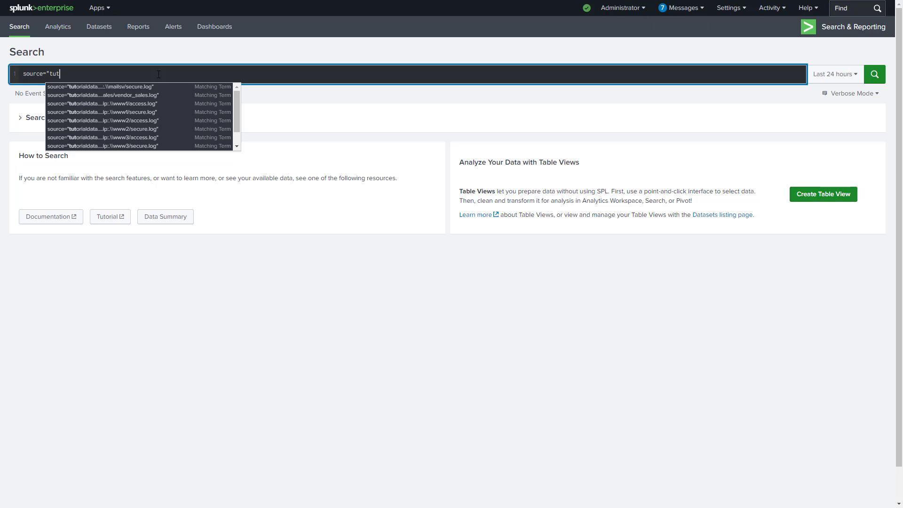
Complete the search query as source="tutorialdata.zip" OR index="botsv3"
text(al)
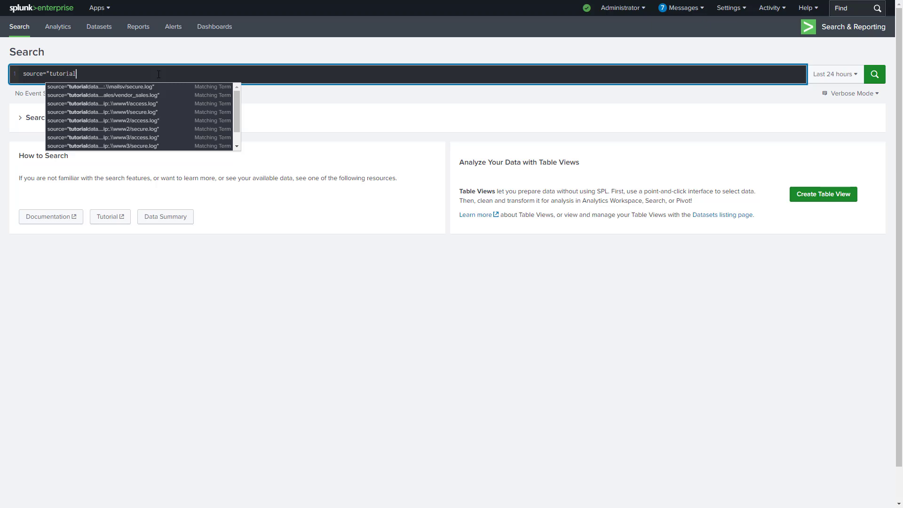
text(data.z)
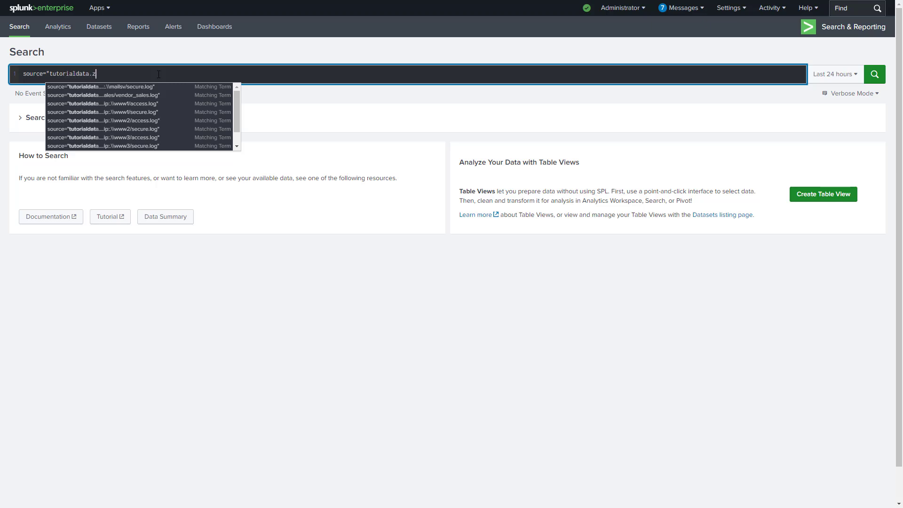
text(ip")
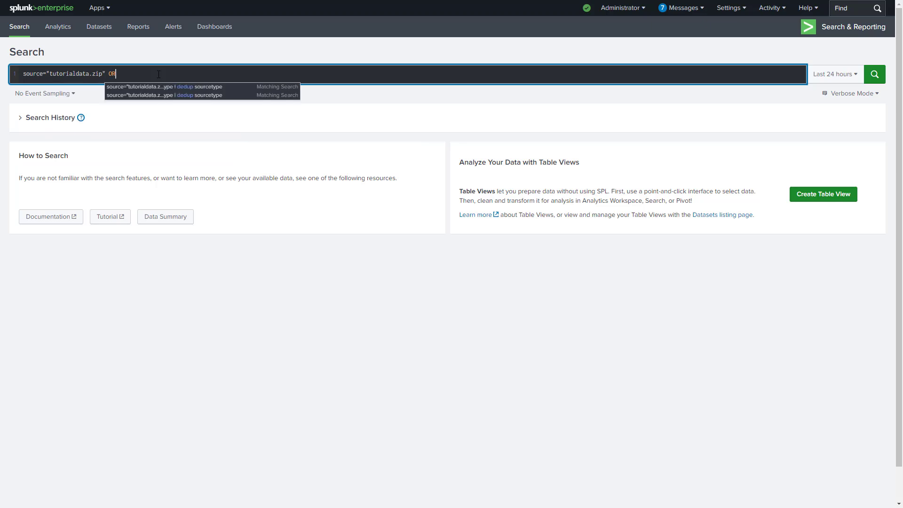
text( OR source)
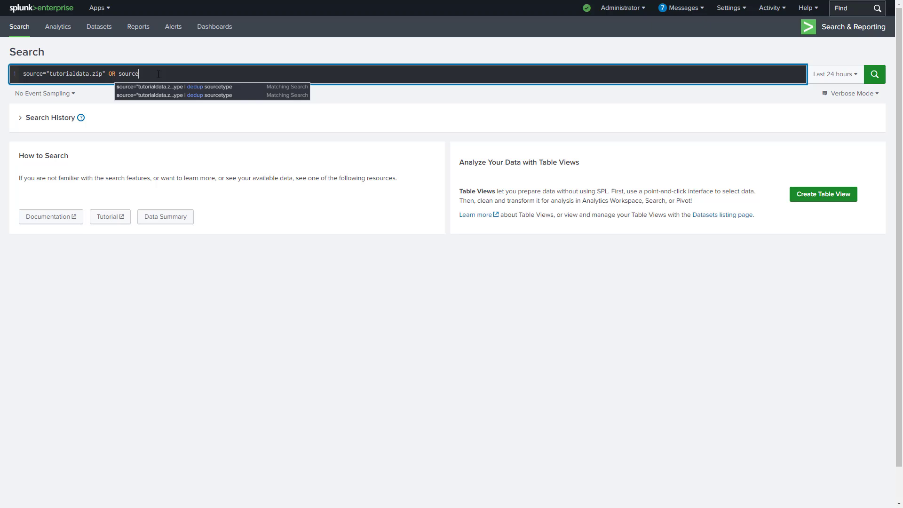
text(=")
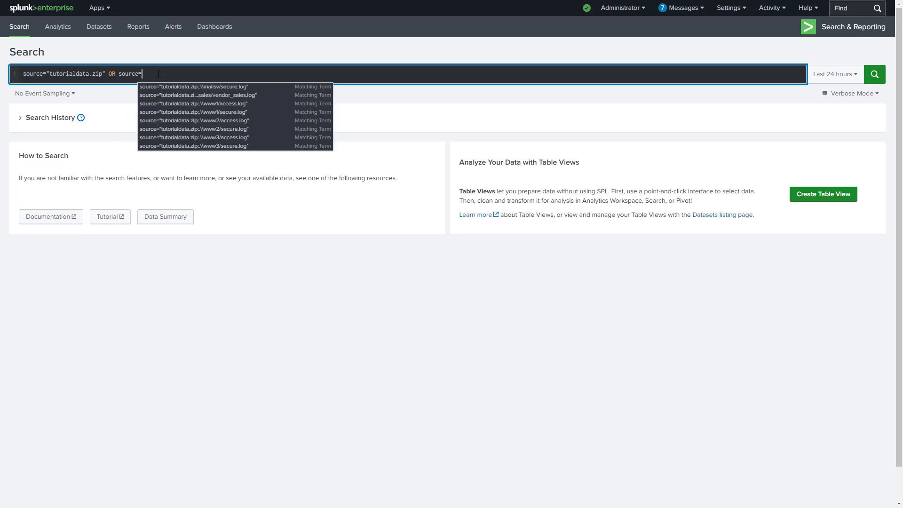
text(ind)
key(BackSpace)
key(BackSpace)
key(BackSpace)
key(BackSpace)
key(BackSpace)
key(BackSpace)
key(BackSpace)
key(BackSpace)
key(BackSpace)
key(BackSpace)
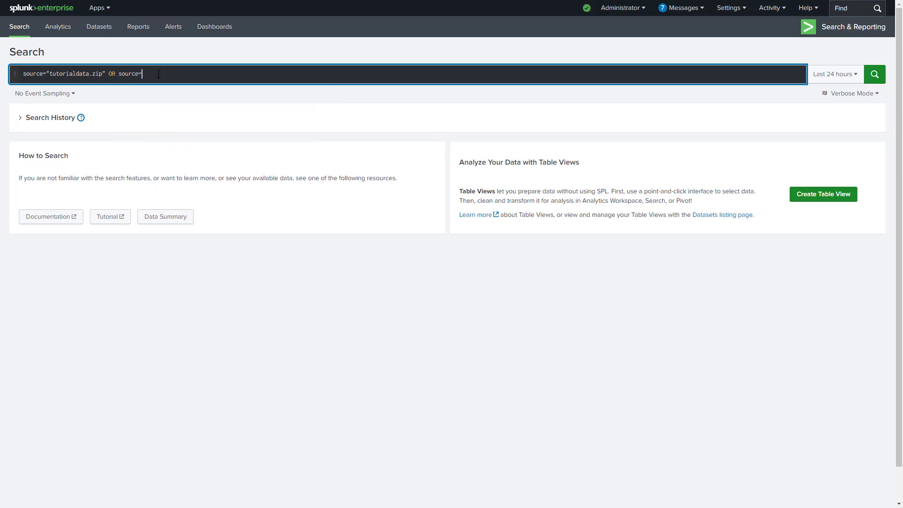
text(index="bot)
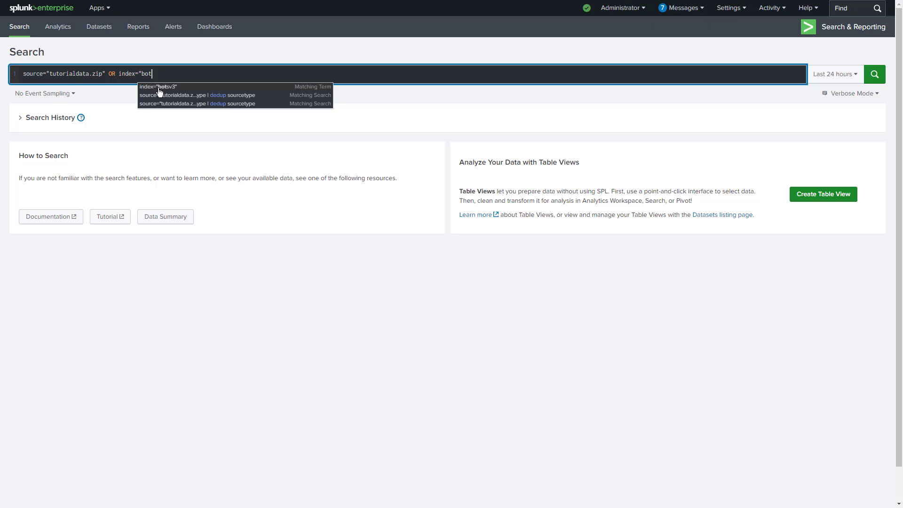
click(170, 88)
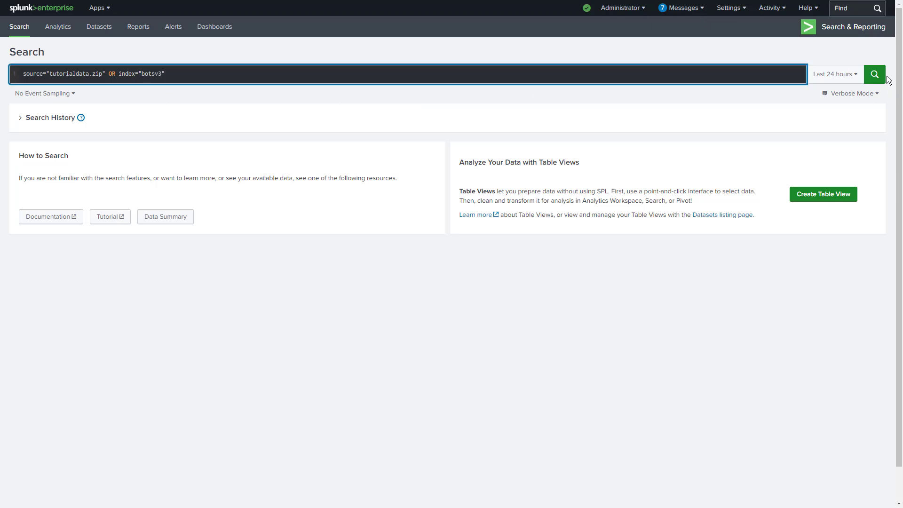
Set the time range to All time, add the keyword network to the query and run the search
click(852, 78)
click(807, 125)
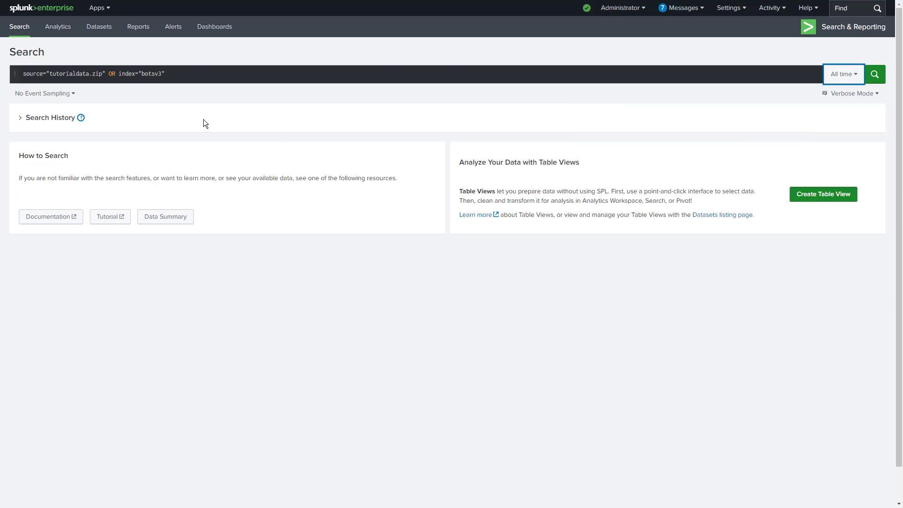
click(222, 77)
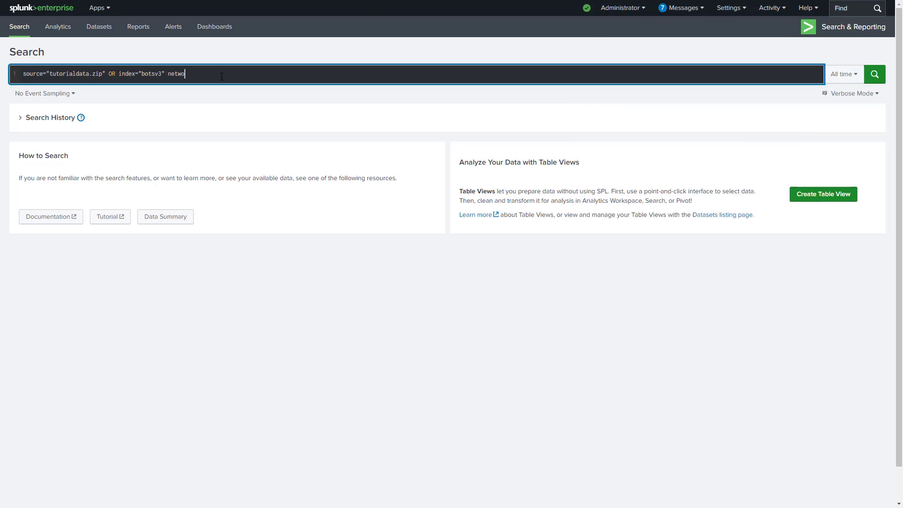
key(Return)
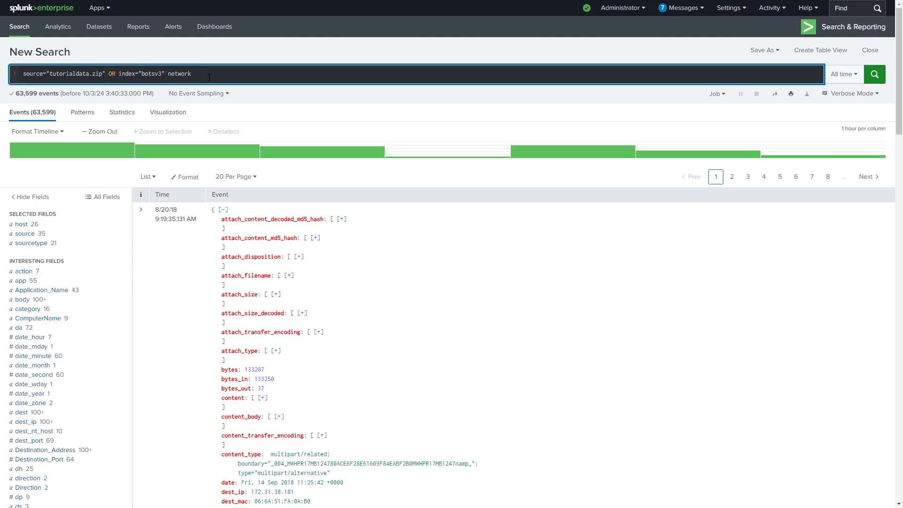
Review the network search's query, its event count and the top values of the sourcetype field
drag(209, 76, 21, 75)
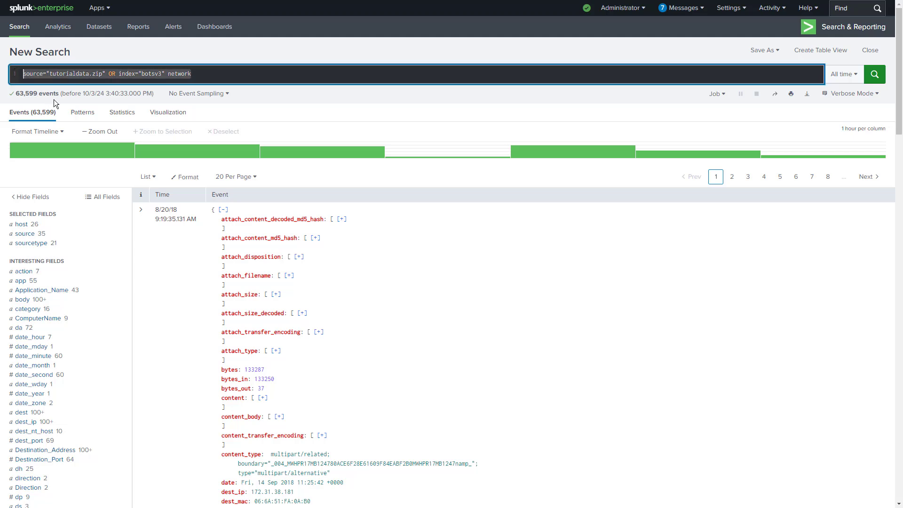
drag(62, 96, 17, 93)
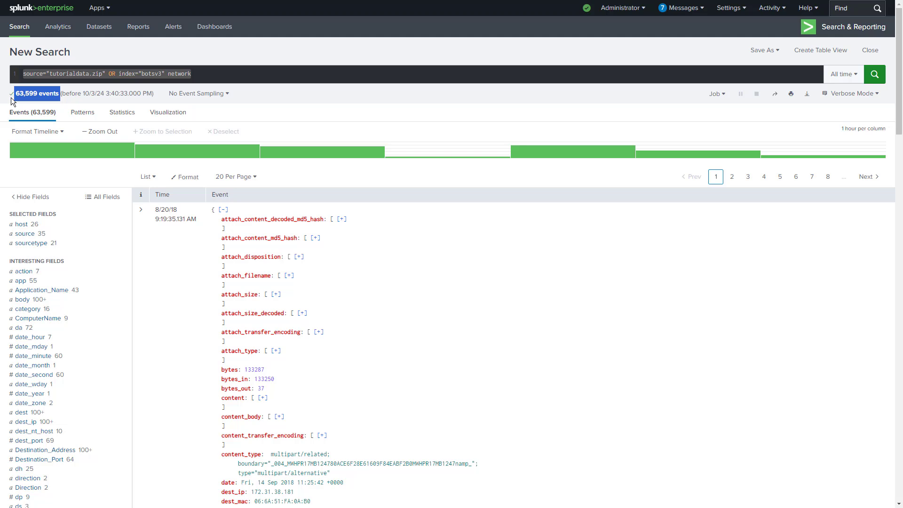
click(30, 246)
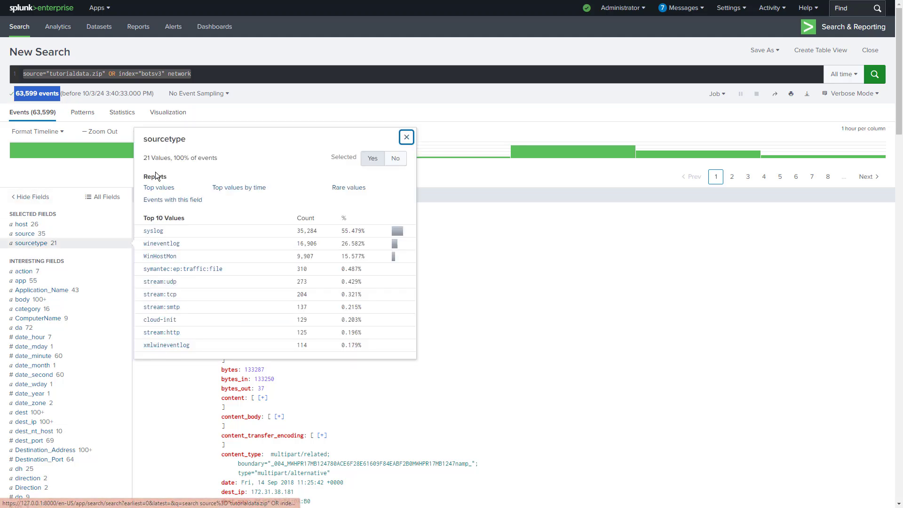
click(73, 166)
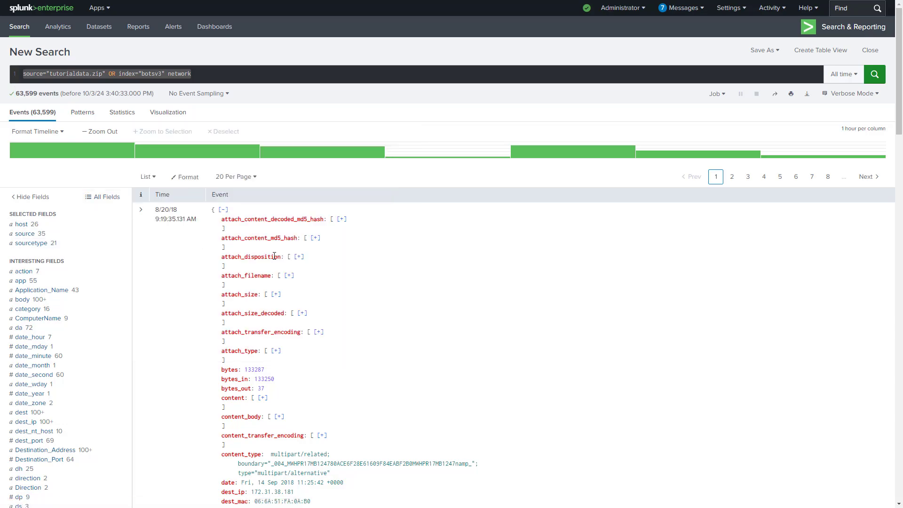
Examine the syslog events in the results for the places where the keyword network matches
scroll(274, 256, down, 12)
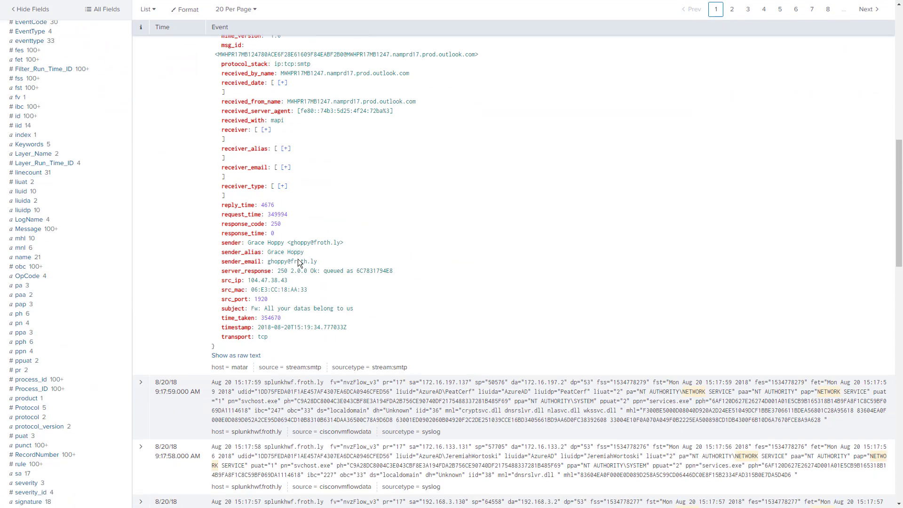
scroll(299, 263, down, 3)
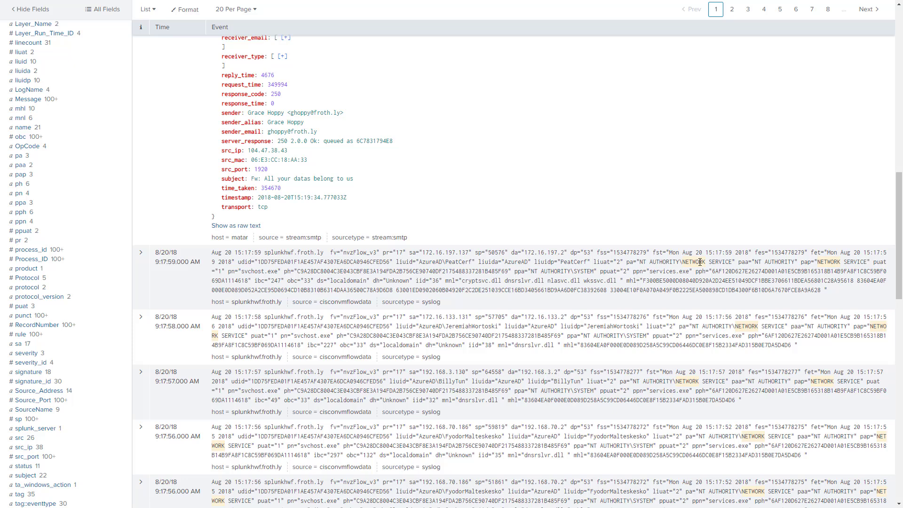
drag(700, 262, 677, 261)
drag(754, 327, 702, 327)
click(758, 426)
drag(761, 434, 743, 438)
click(753, 437)
click(744, 373)
scroll(745, 367, down, 2)
click(750, 340)
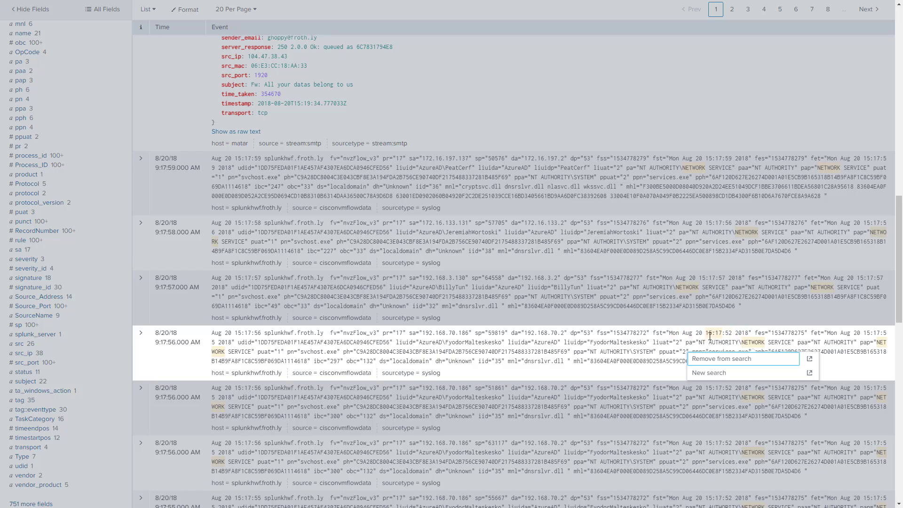
click(524, 244)
Show the first stream:smtp event as raw text and locate the keyword network in it
scroll(188, 279, up, 8)
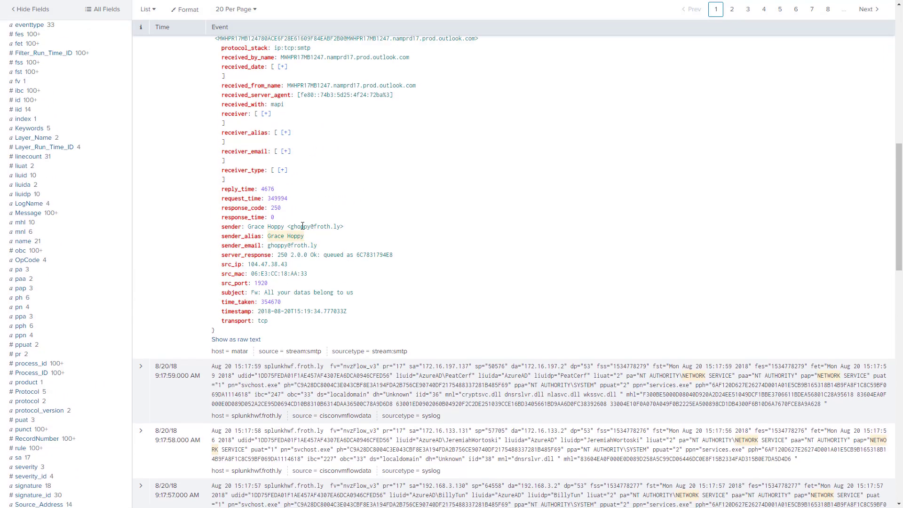
scroll(189, 277, up, 2)
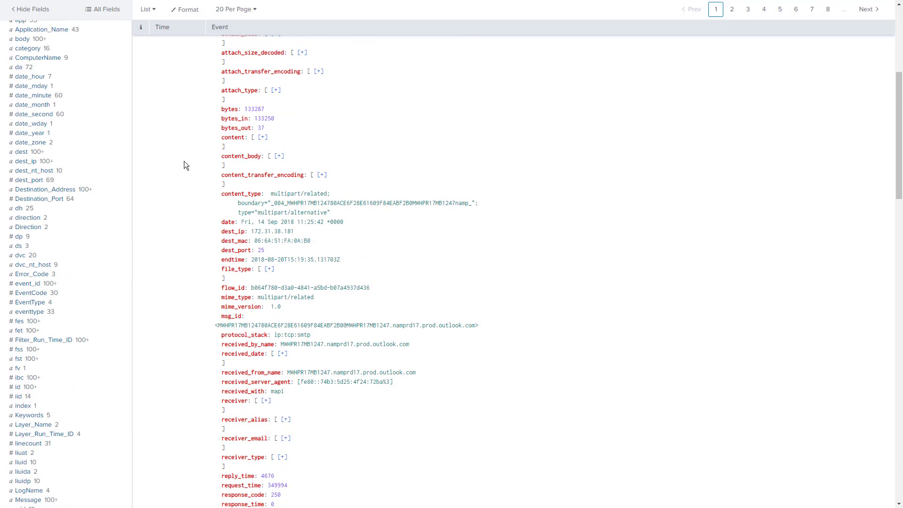
scroll(184, 161, down, 10)
click(221, 133)
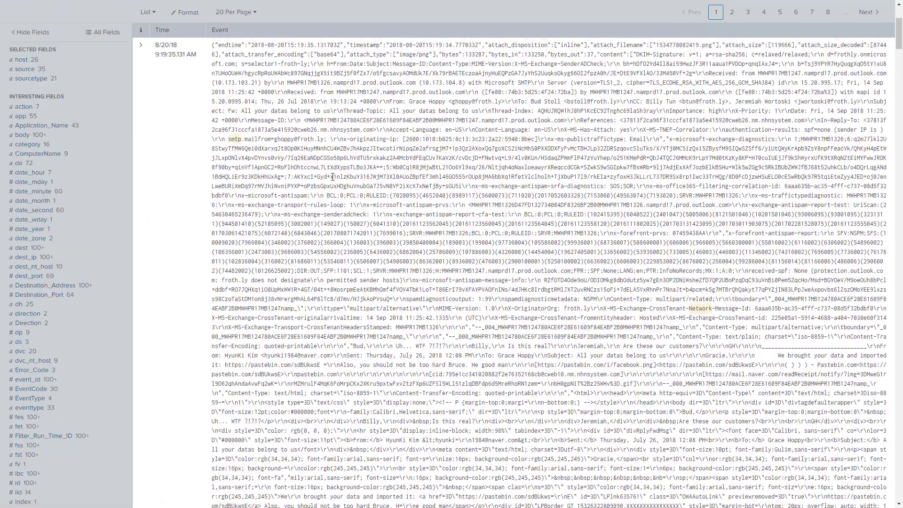
drag(712, 309, 686, 310)
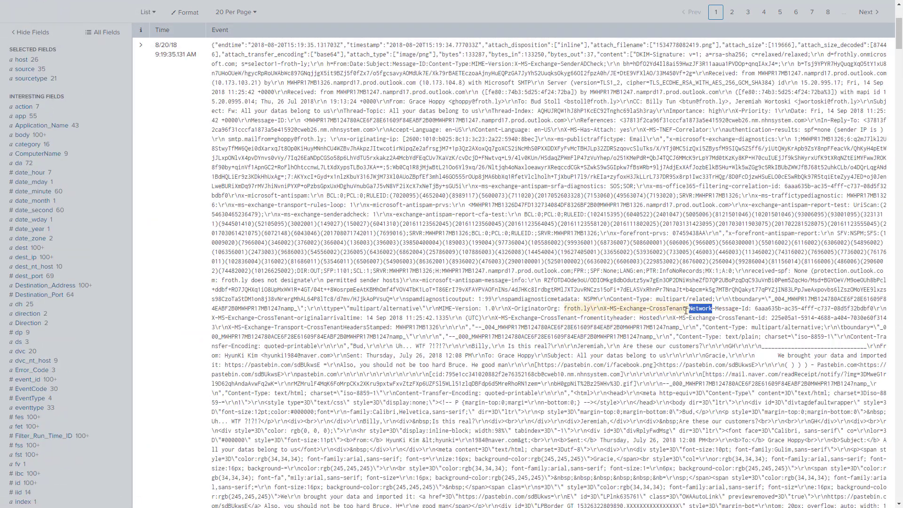
scroll(159, 145, up, 4)
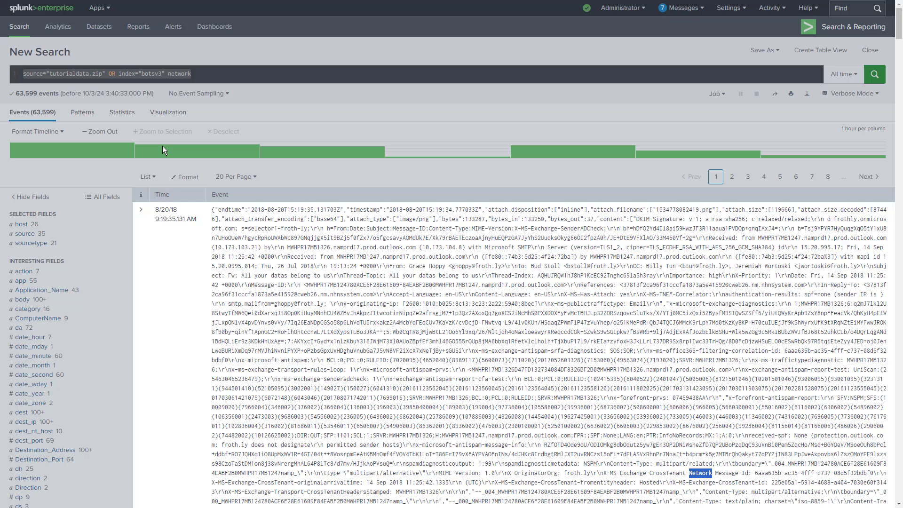
Add NOT sourcetype=wineventlog after the keyword network, taking the wineventlog value from the sourcetype field's values
click(215, 71)
click(206, 73)
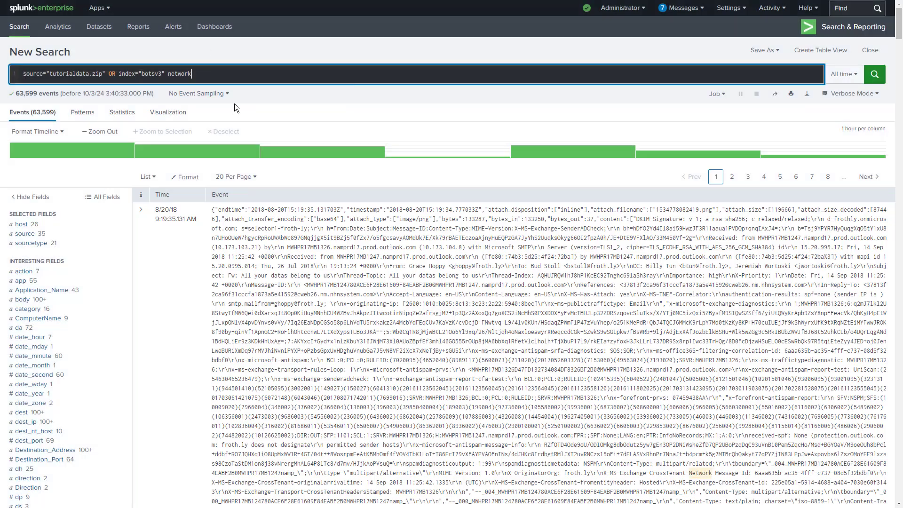
click(32, 243)
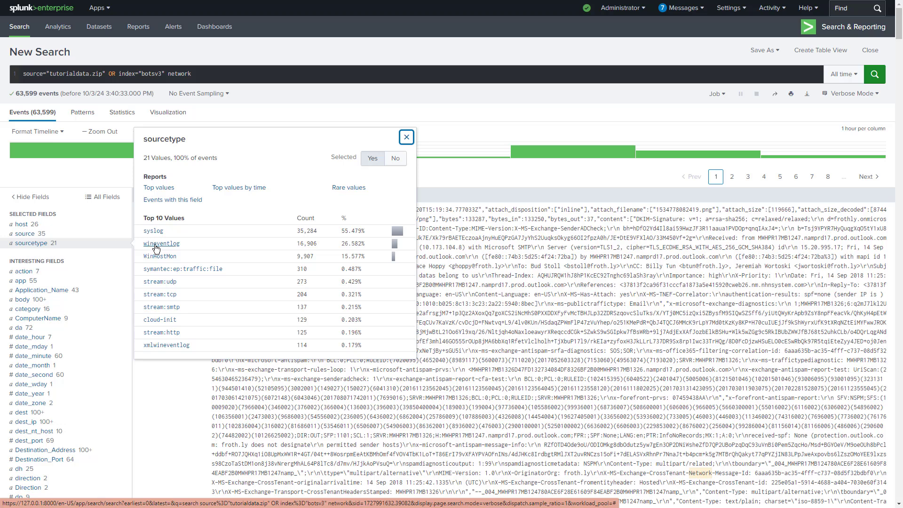
click(207, 76)
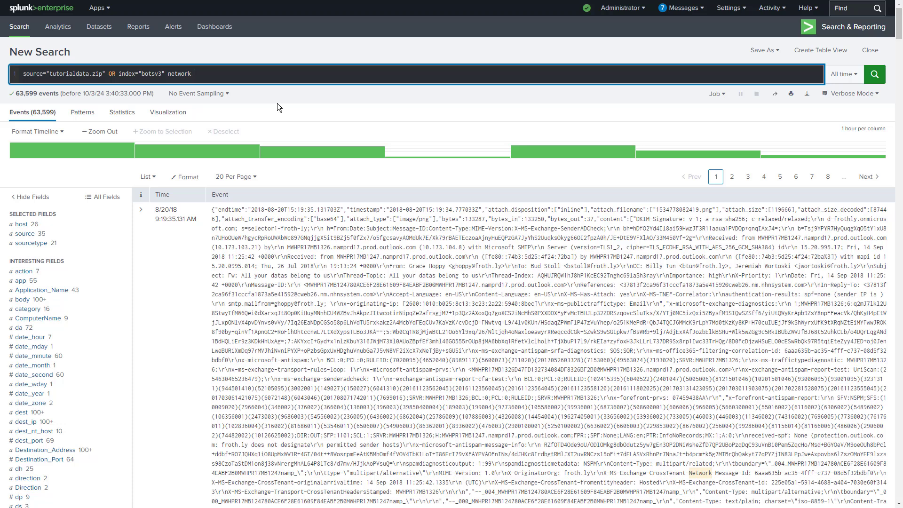
text(NOT)
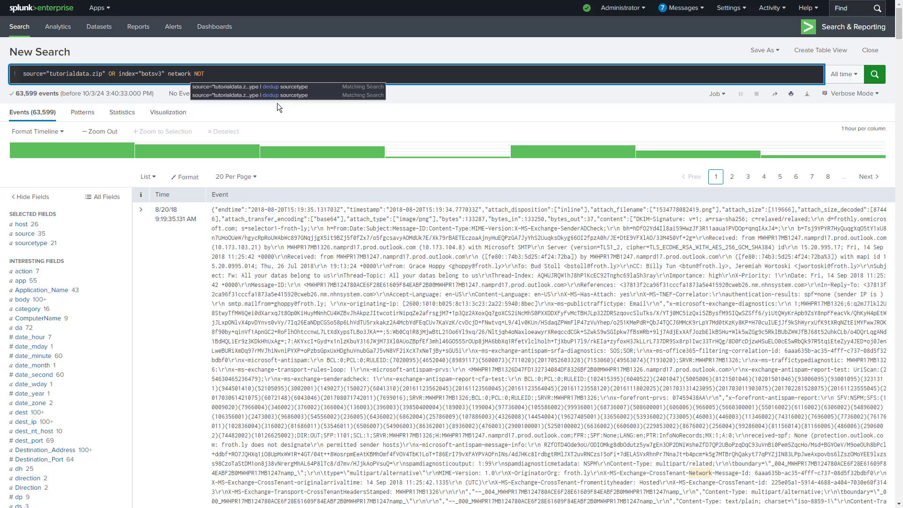
click(31, 243)
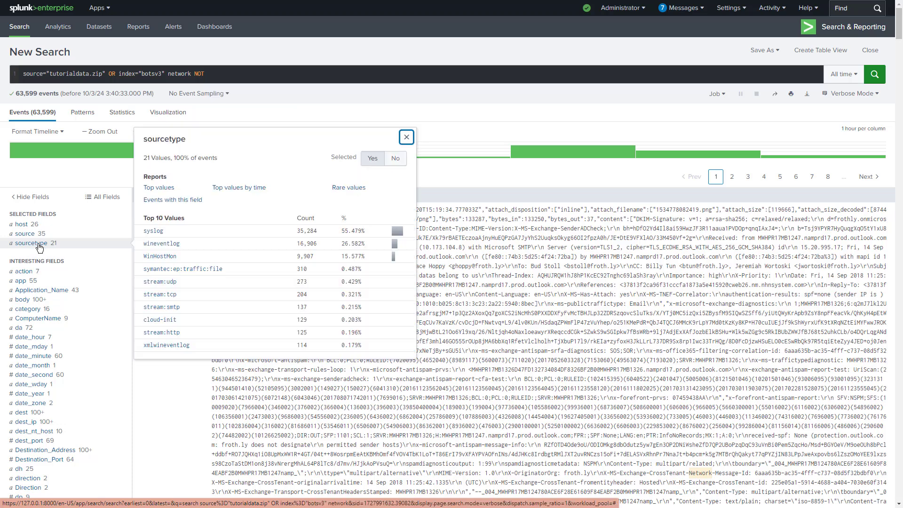
click(160, 243)
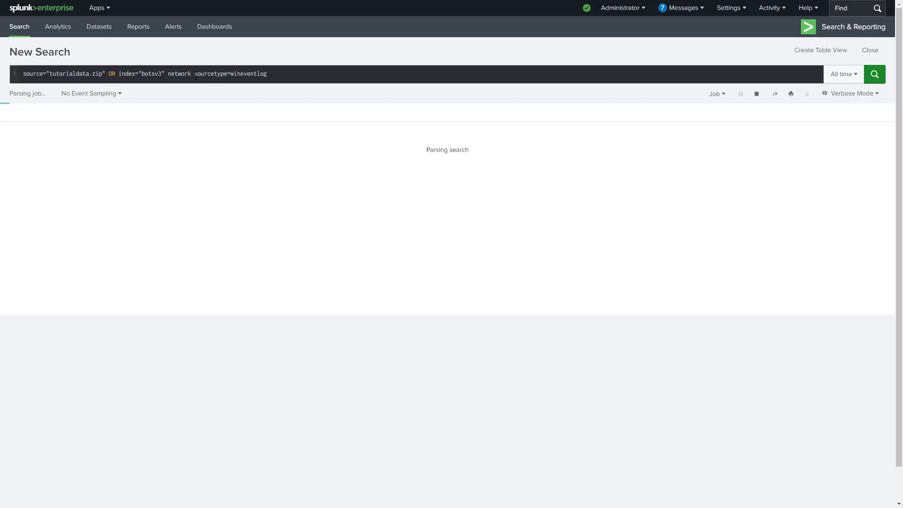
click(195, 75)
text(NOT)
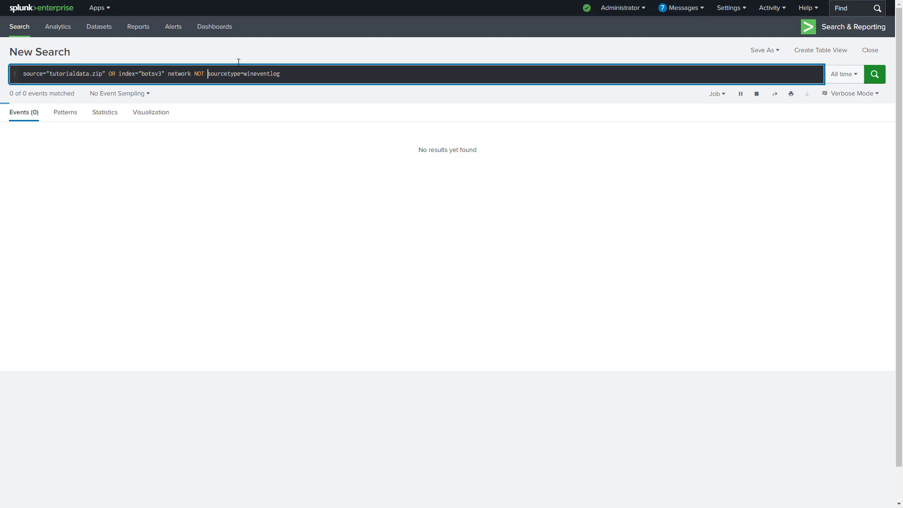
Stop the running search job and run the query that excludes the wineventlog sourcetype
click(757, 94)
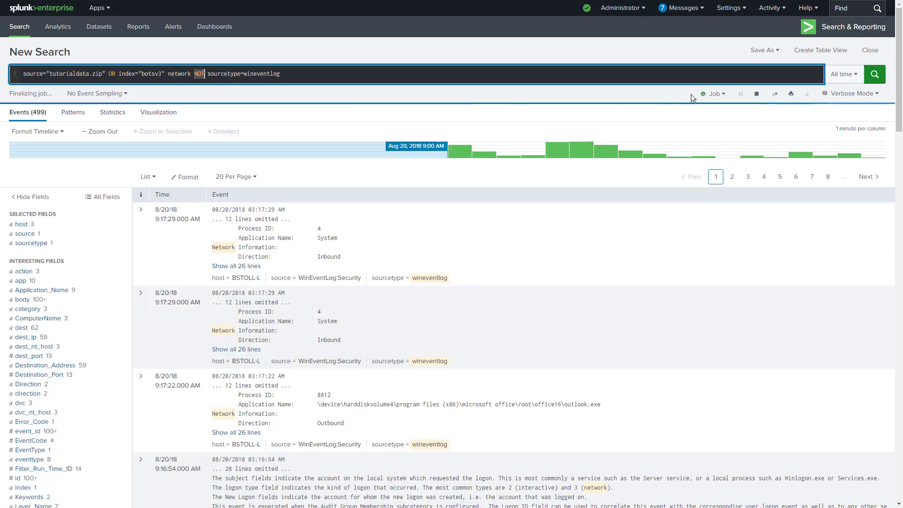
click(878, 80)
click(879, 81)
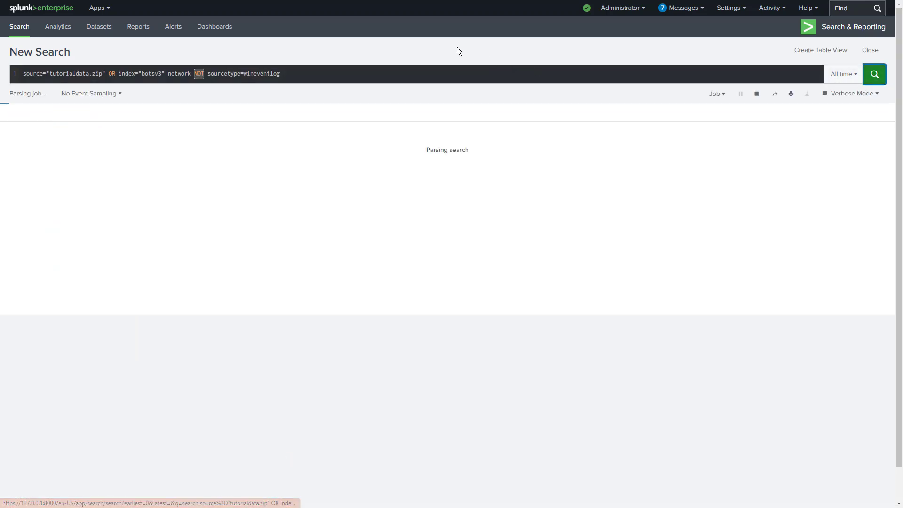
Check the event count and the sourcetype field's top values for the search that excludes wineventlog
click(421, 75)
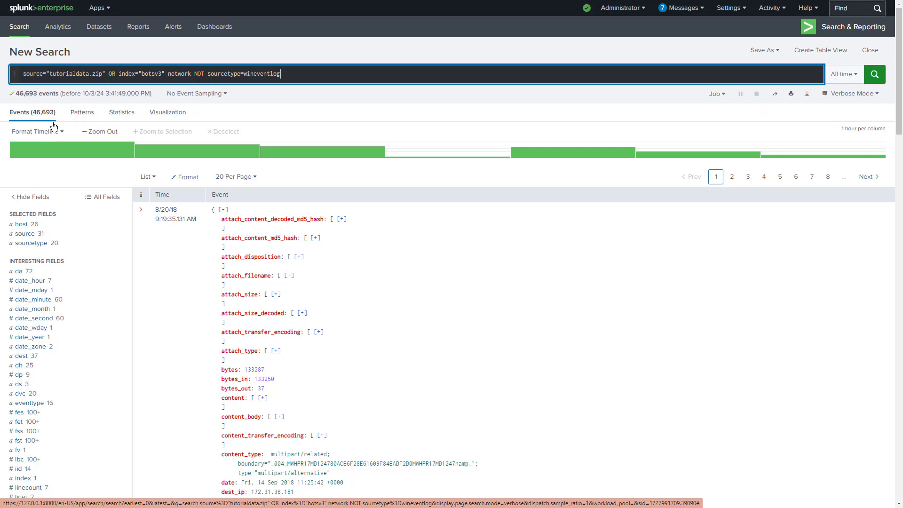
drag(54, 114, 61, 94)
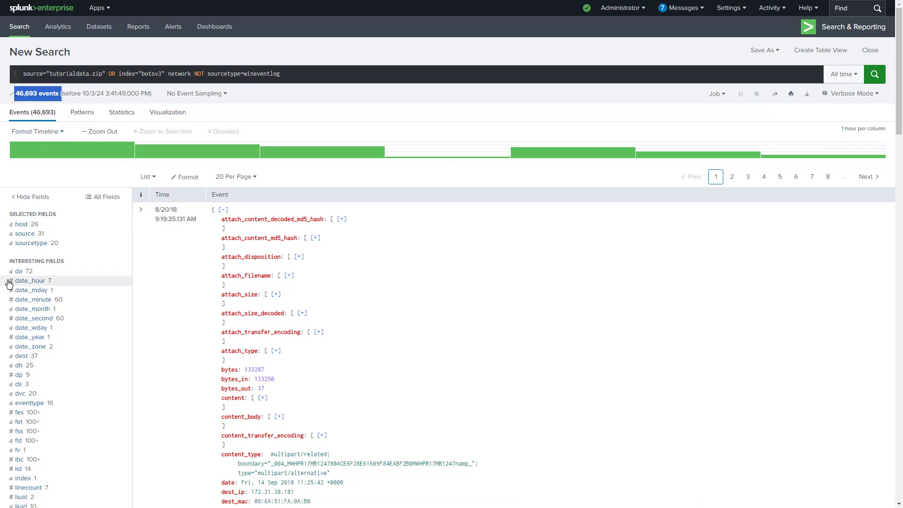
click(28, 243)
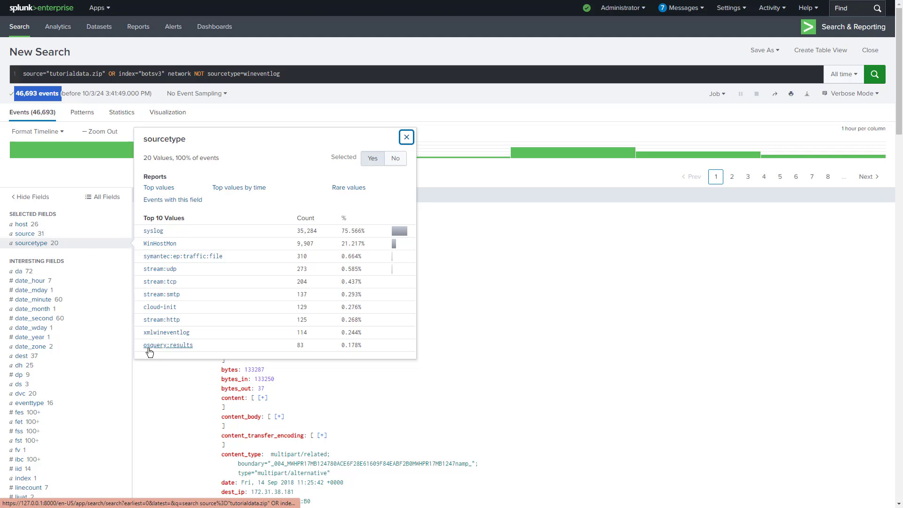
Append the line | table sourcetype to the query that excludes wineventlog and run the search
click(349, 89)
click(315, 74)
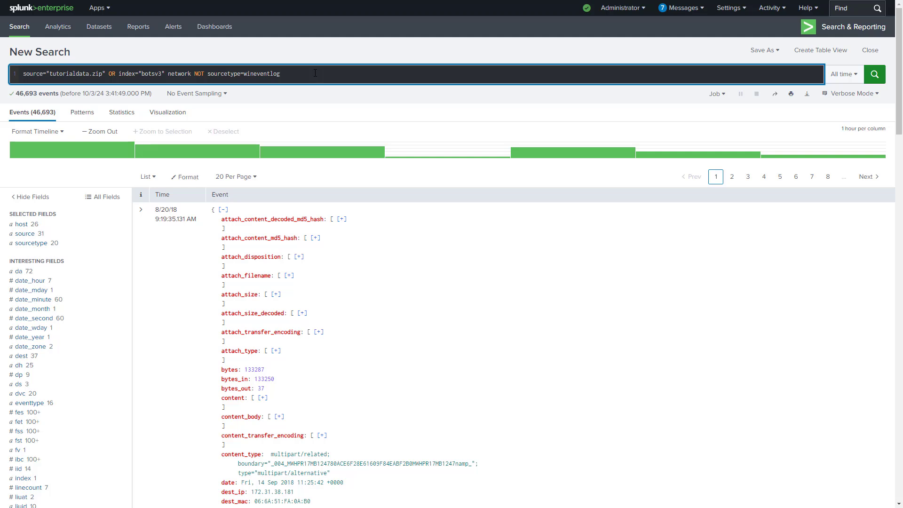
text(| )
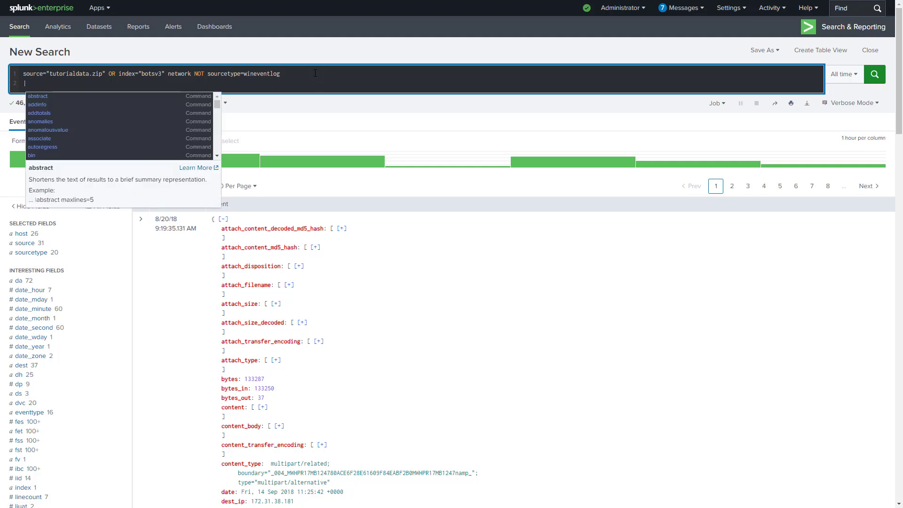
text(table source)
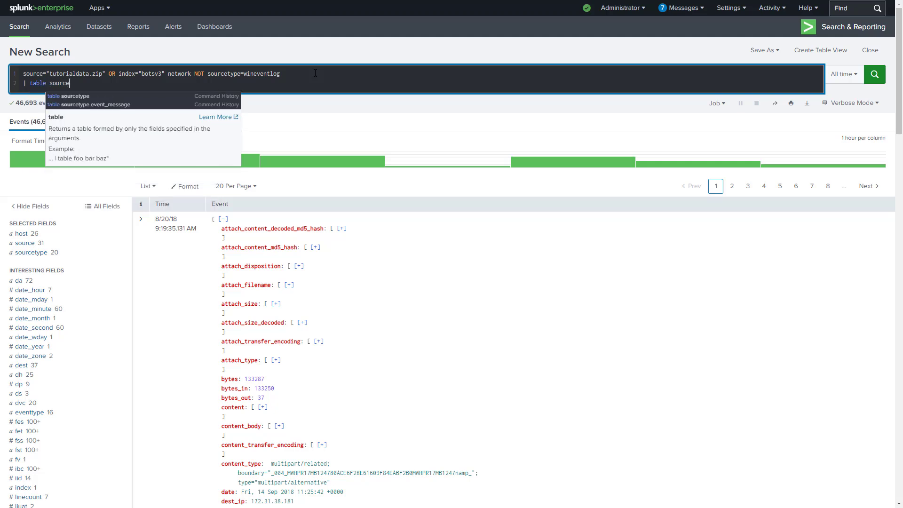
text(type)
key(shift+Return)
text(|)
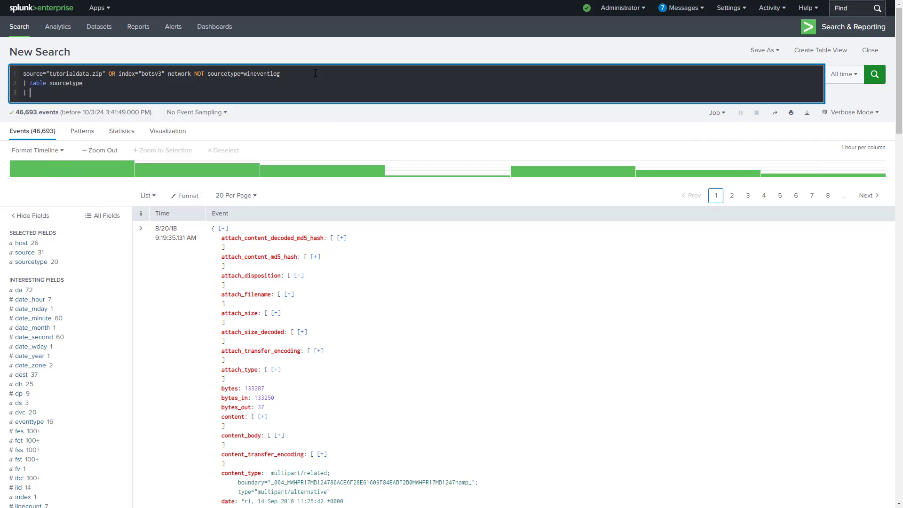
key(BackSpace)
key(BackSpace)
key(BackSpace)
key(BackSpace)
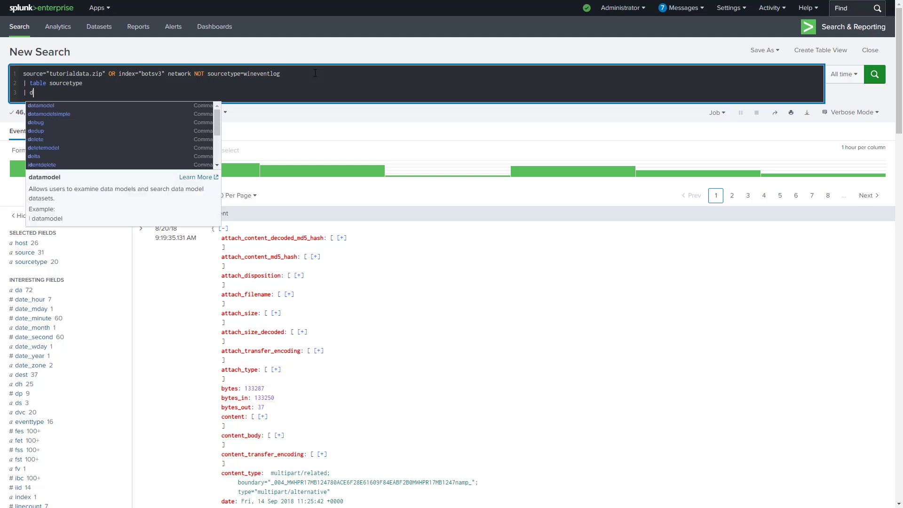
key(BackSpace)
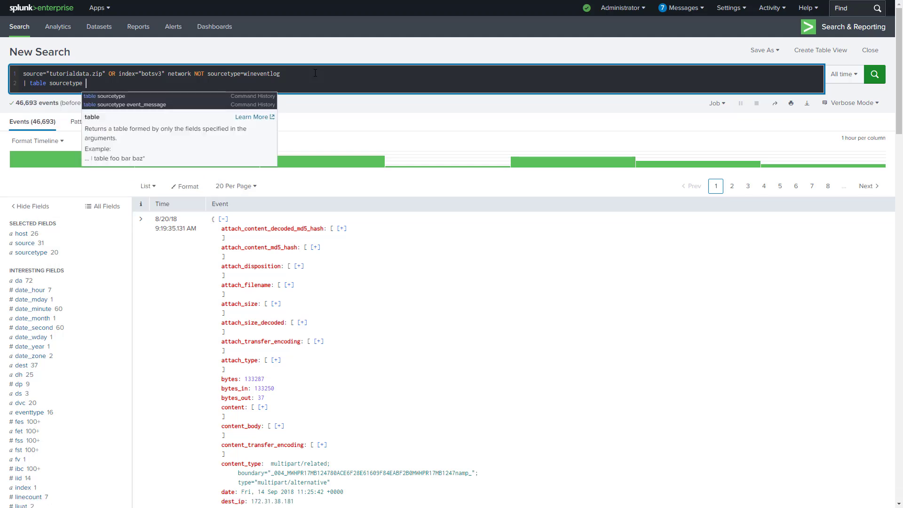
key(Return)
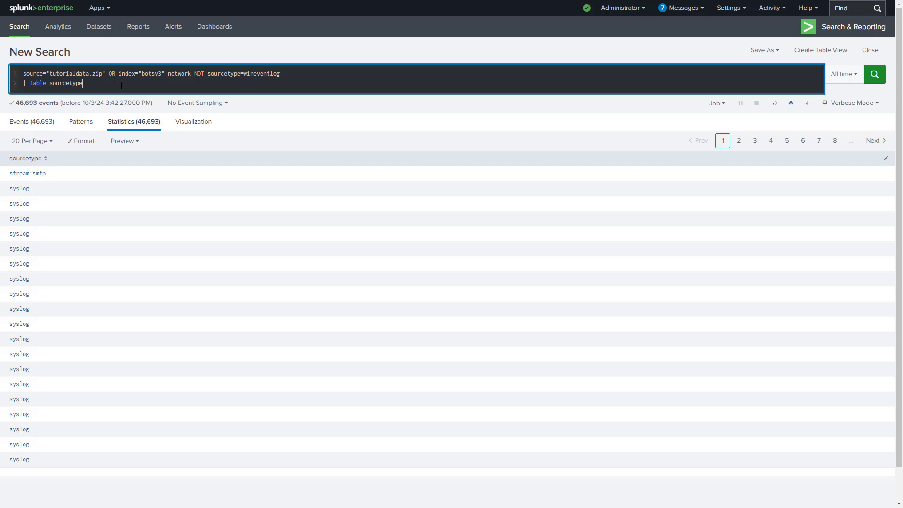
Append the line | dedup sourcetype below the table command and run the search
key(shift+Return)
text(| )
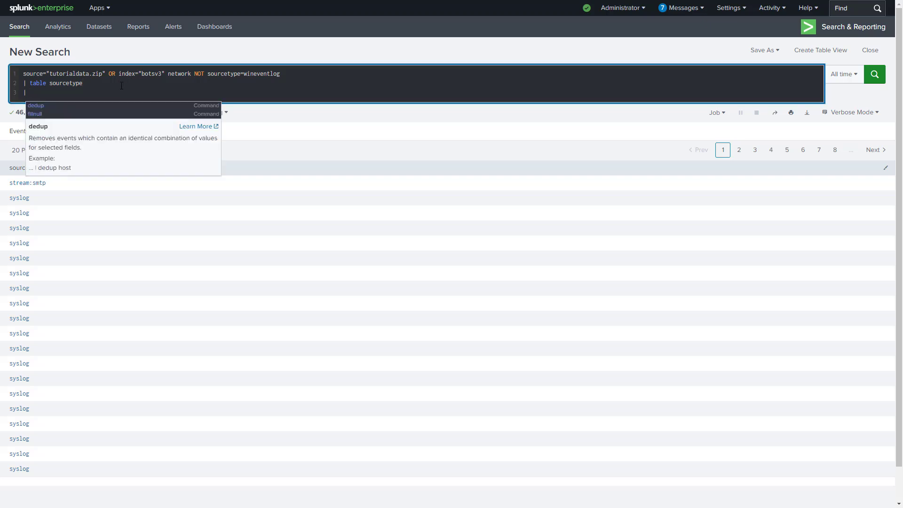
text(dedup sourcetype)
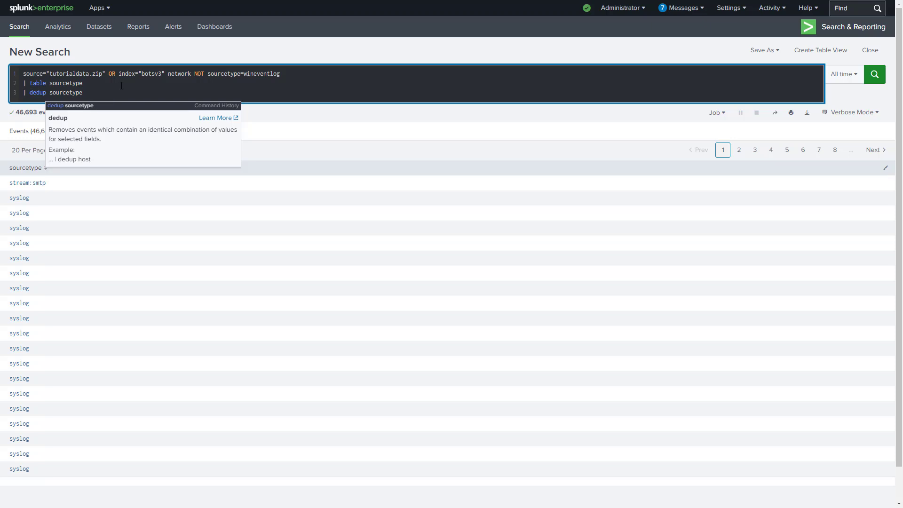
key(Return)
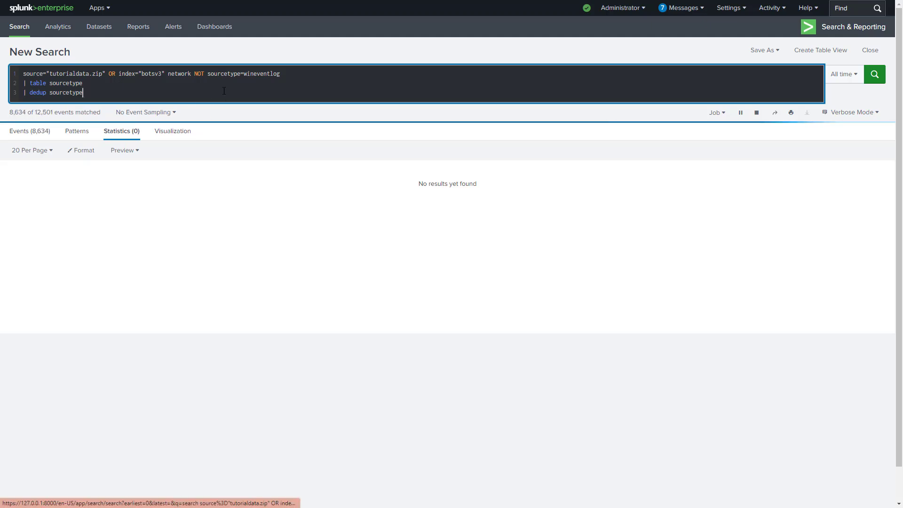
drag(136, 133, 136, 139)
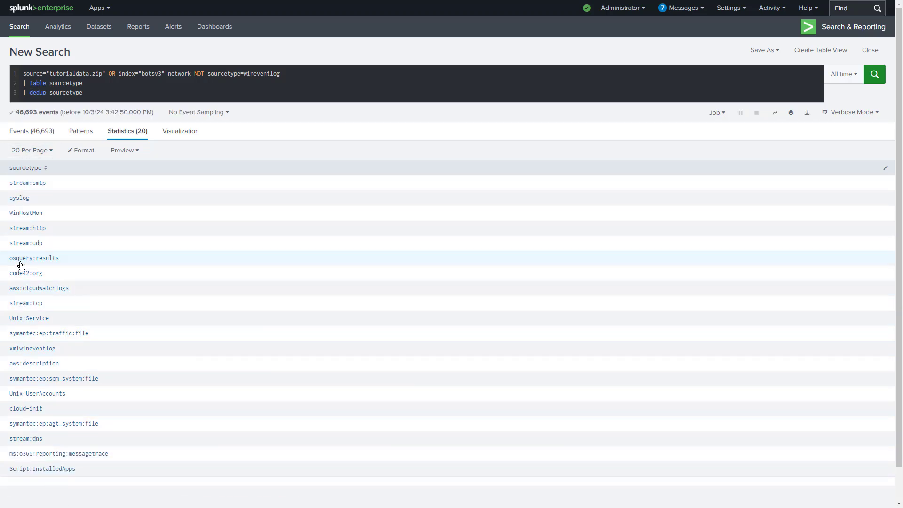
Delete the table and dedup lines from the query and add OR after sourcetype=wineventlog
drag(290, 74, 243, 74)
click(251, 98)
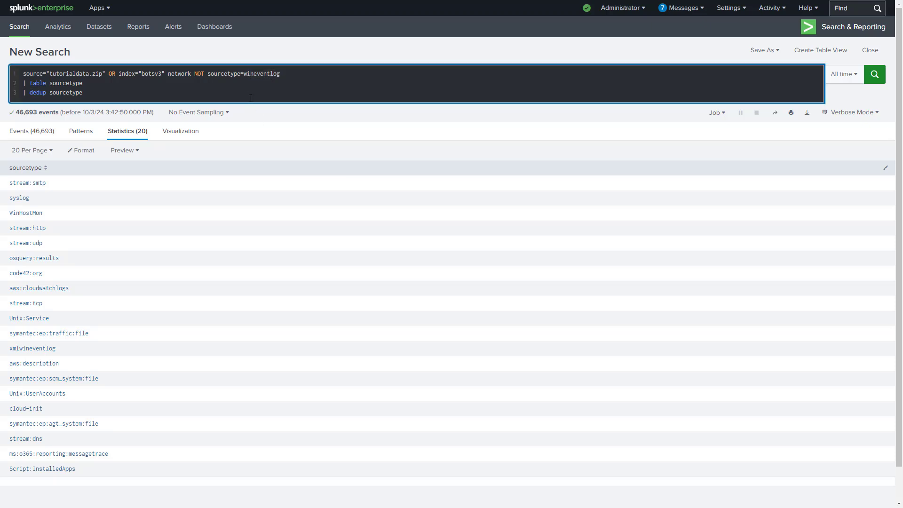
drag(251, 98, 319, 73)
key(BackSpace)
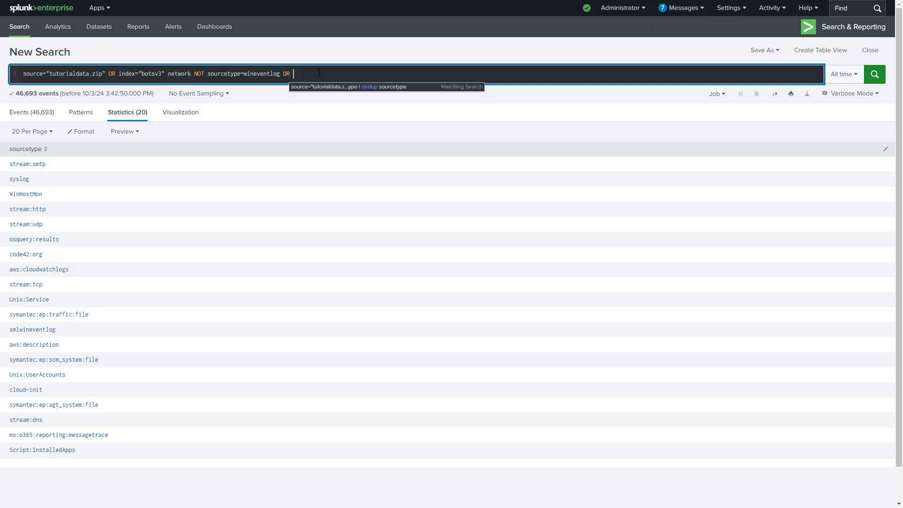
Complete the OR clause with sourcetype = WinHostMon, copied from the results table, keep it on the same line and run the search
click(26, 195)
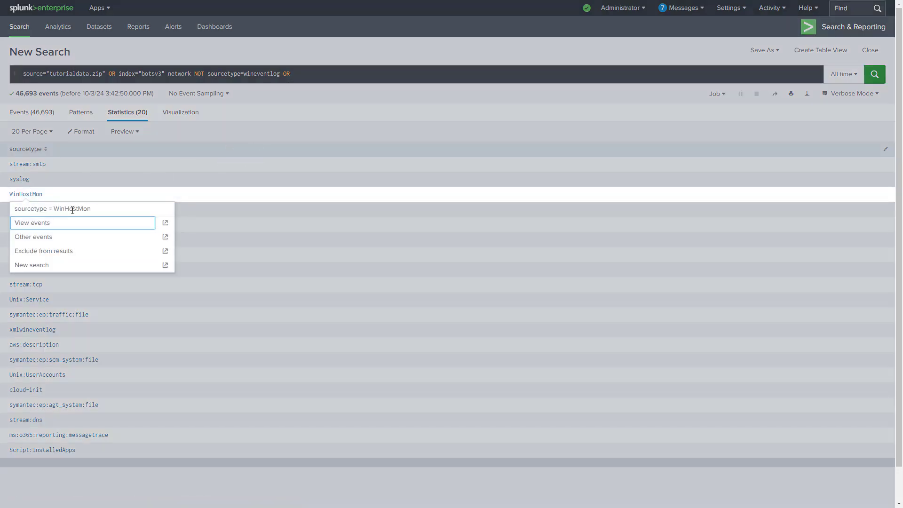
drag(91, 209, 8, 212)
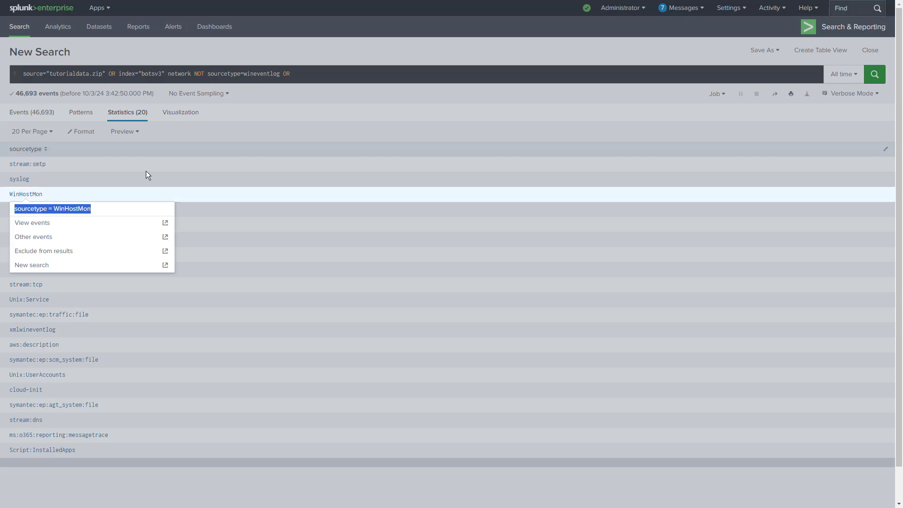
click(310, 74)
text(sourcetype = WinHostMon)
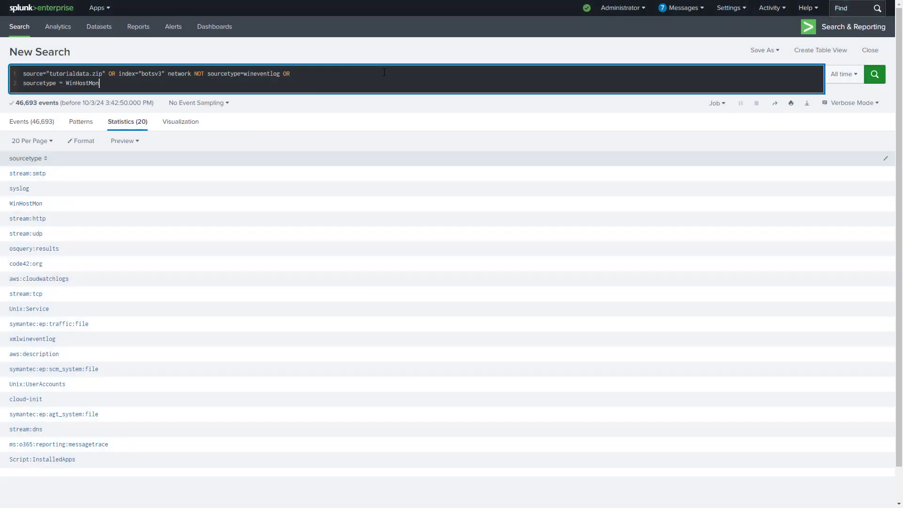
click(23, 83)
key(BackSpace)
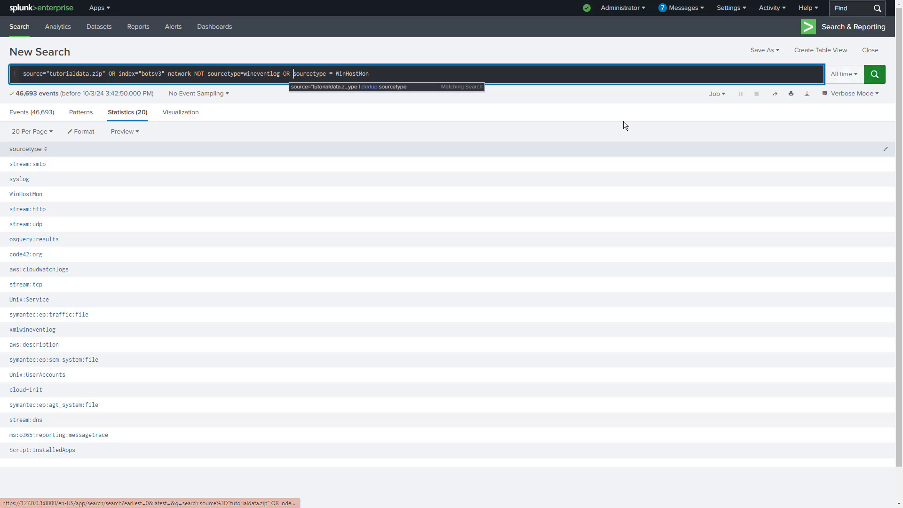
click(874, 76)
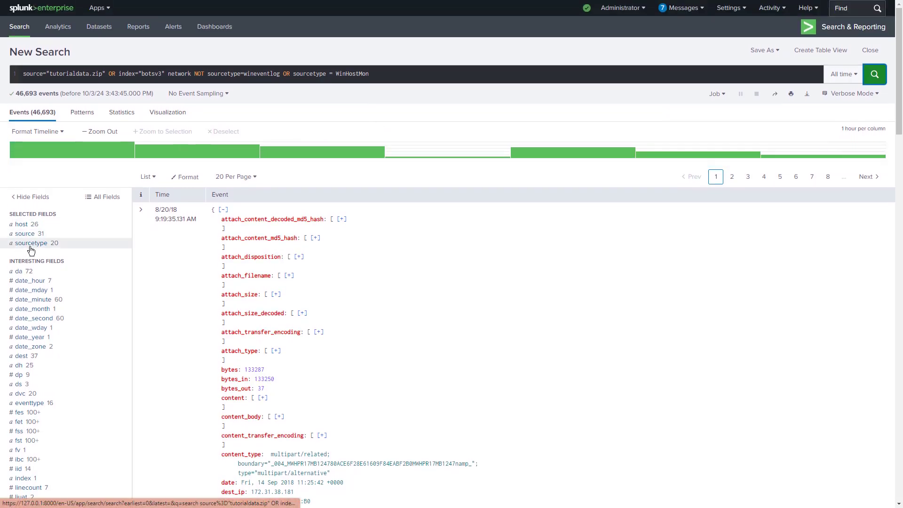
Check the sourcetype field's top values for WinHostMon and compare them with the query's OR condition
click(30, 245)
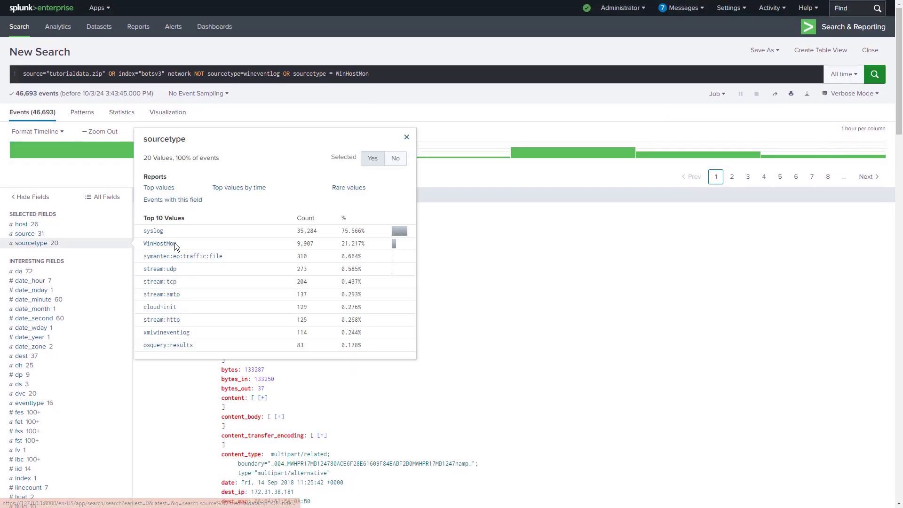
drag(174, 243, 138, 243)
drag(377, 74, 280, 74)
click(38, 244)
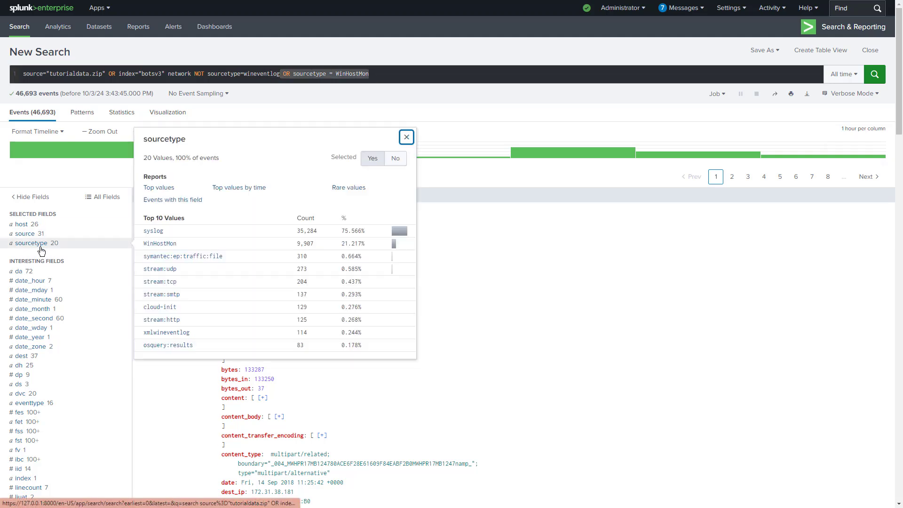
drag(207, 242, 127, 243)
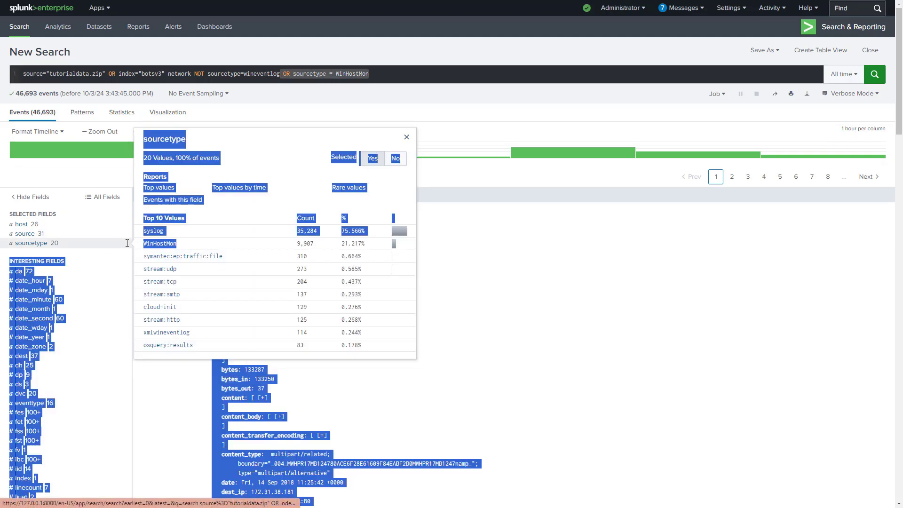
click(394, 75)
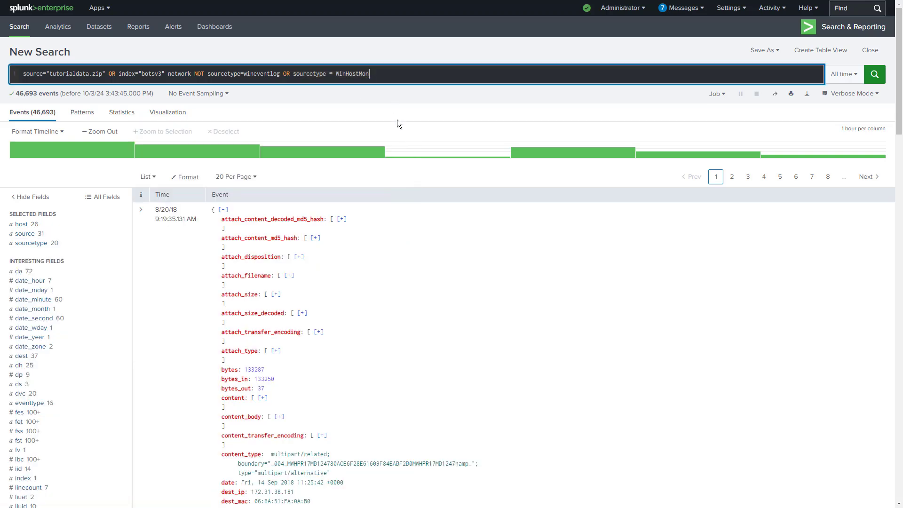
Enclose sourcetype=wineventlog OR sourcetype = WinHostMon in parentheses after the NOT operator
click(290, 74)
drag(191, 74, 16, 82)
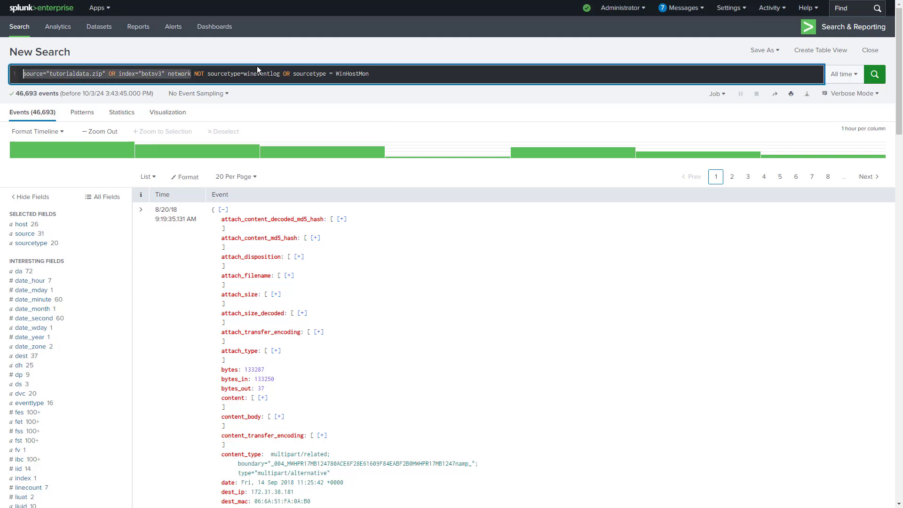
drag(281, 74, 194, 74)
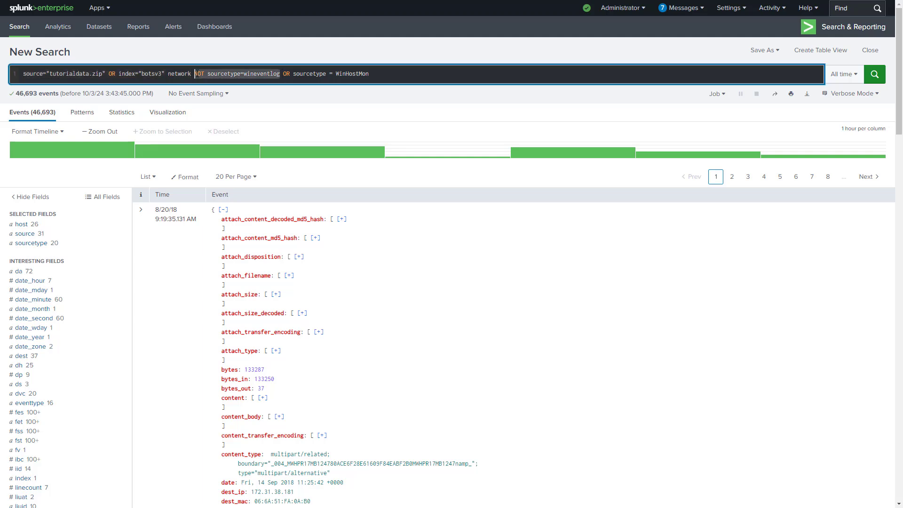
click(121, 75)
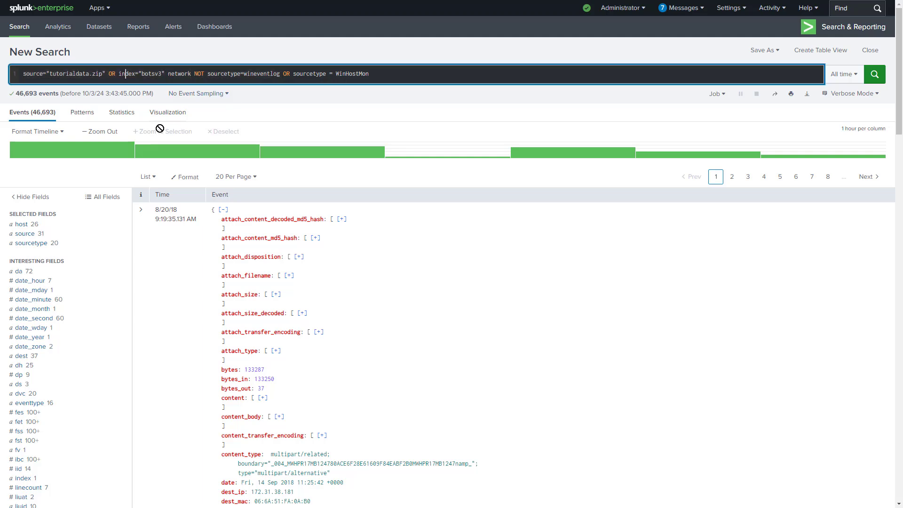
click(208, 74)
text(()
click(388, 74)
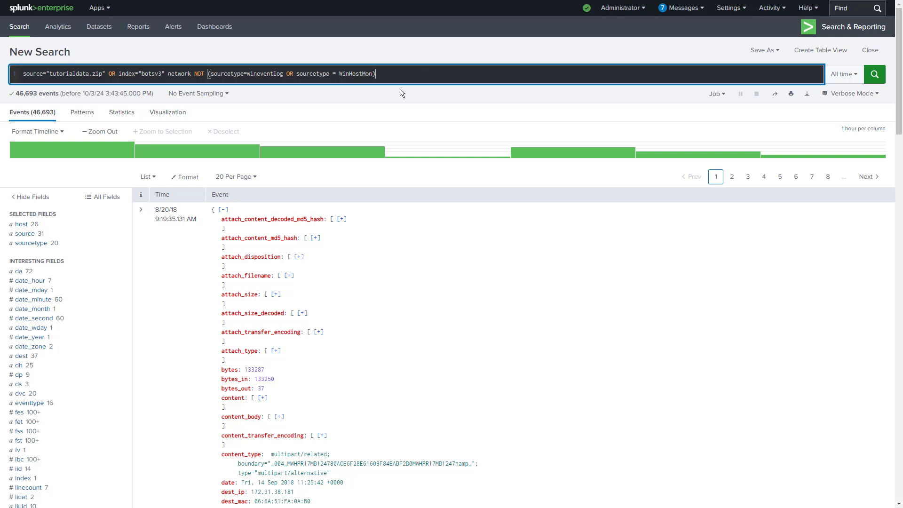
Enclose source="tutorialdata.zip" OR index="botsv3" in parentheses, run the search and check its event count
drag(381, 75, 195, 76)
click(23, 76)
text(()
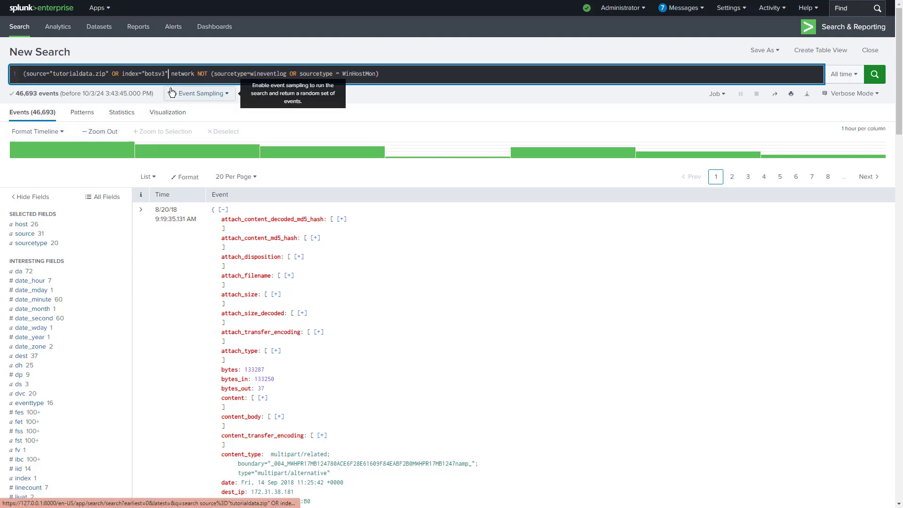
text())
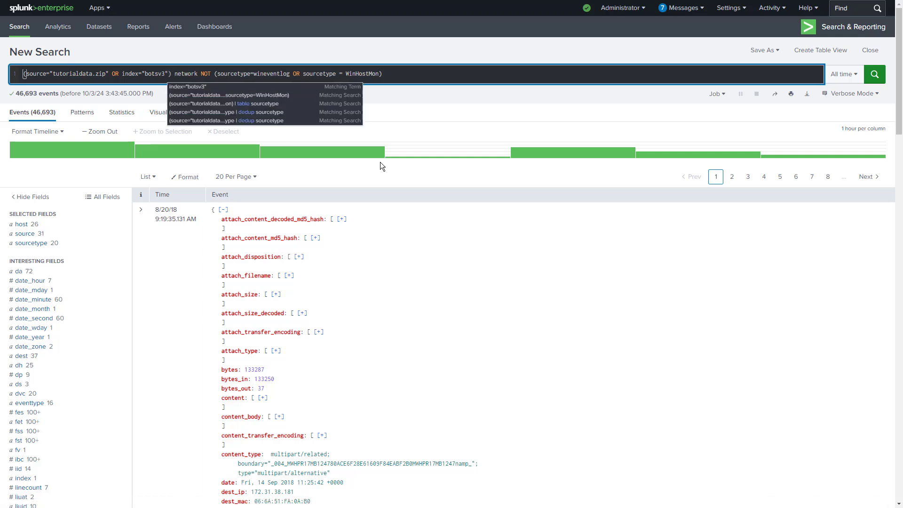
click(874, 74)
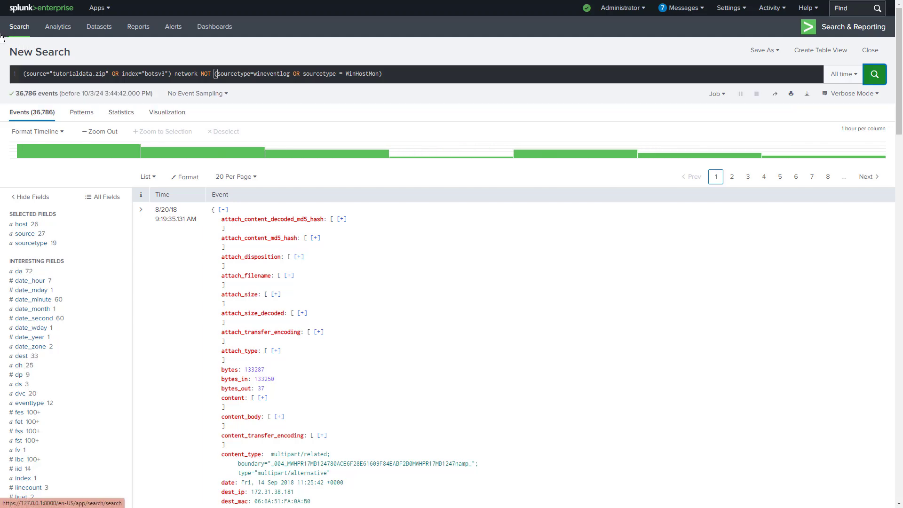
drag(45, 94, 27, 115)
Append the lines | table sourcetype and | dedup sourcetype to the parenthesized query and run the search
click(422, 71)
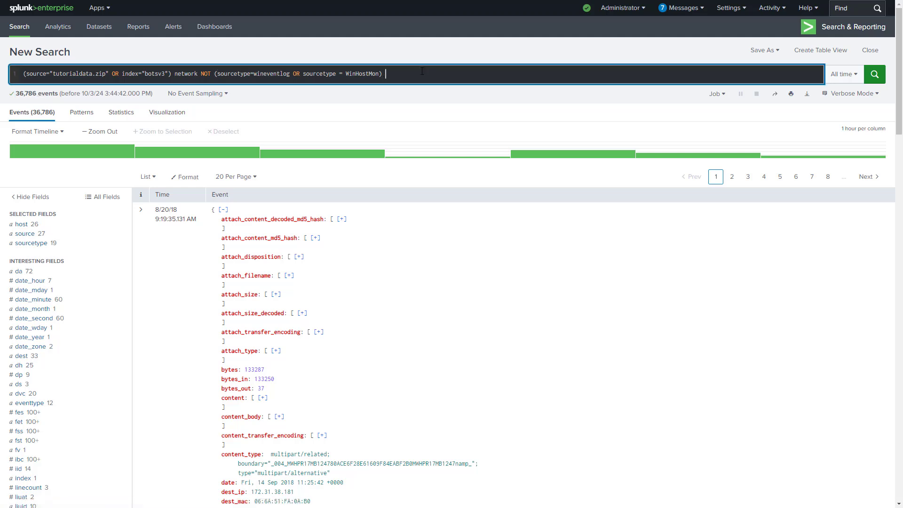
text(|table s)
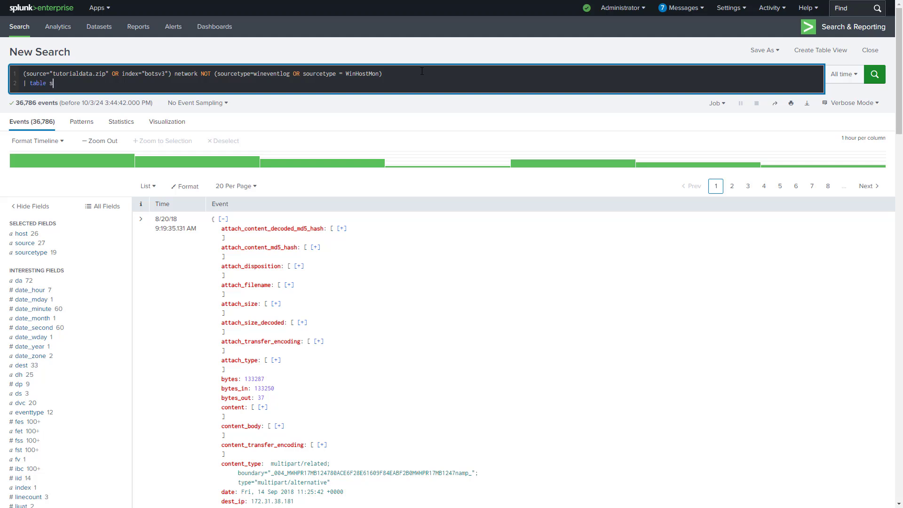
text(ourcetype )
text(|)
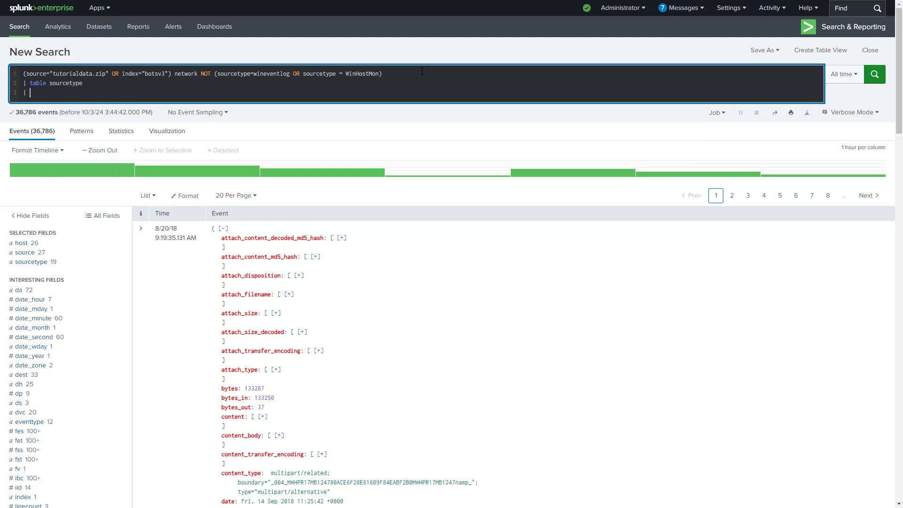
text( dedup sourcety)
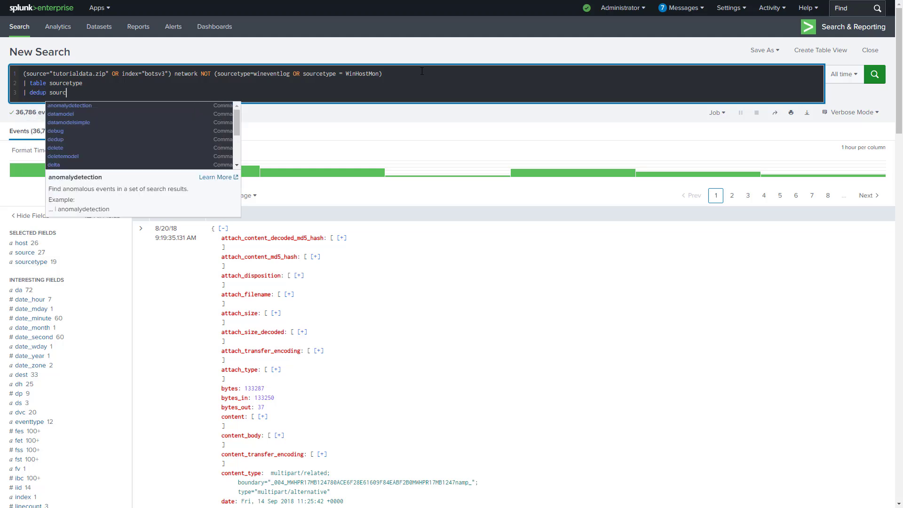
text(pe)
key(Return)
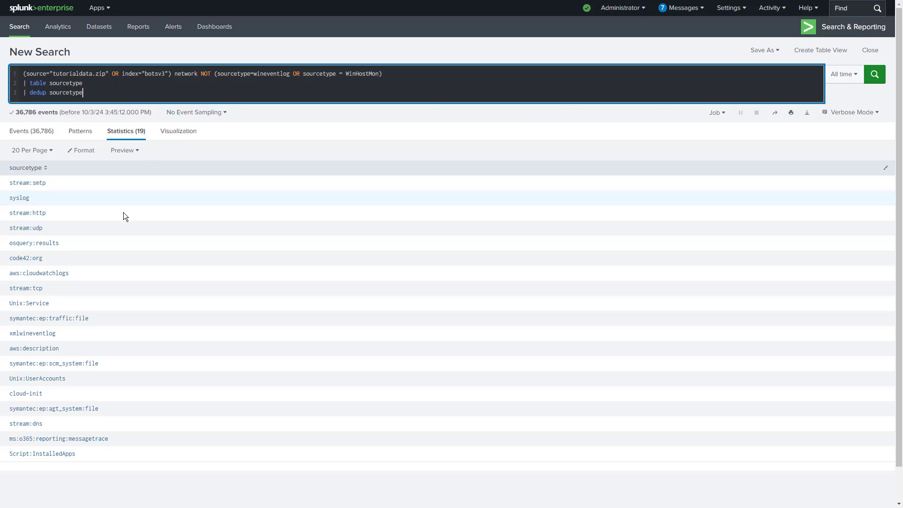
click(555, 123)
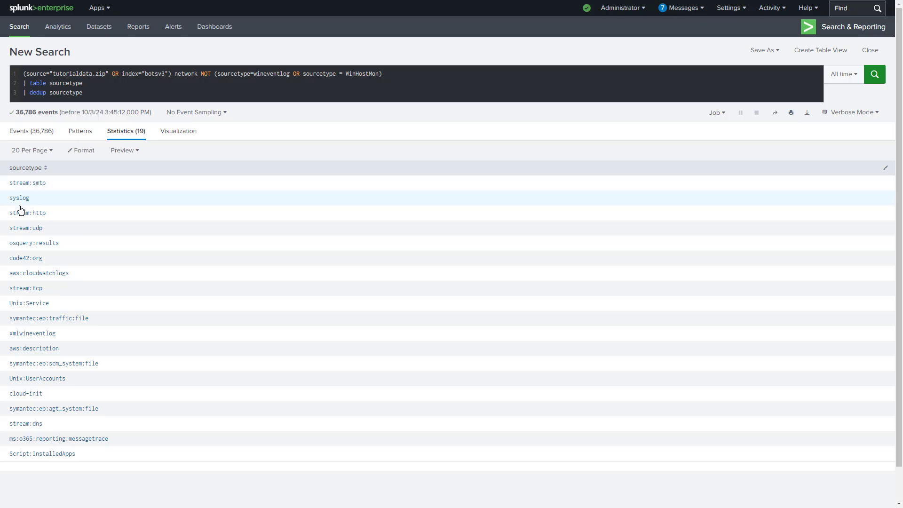